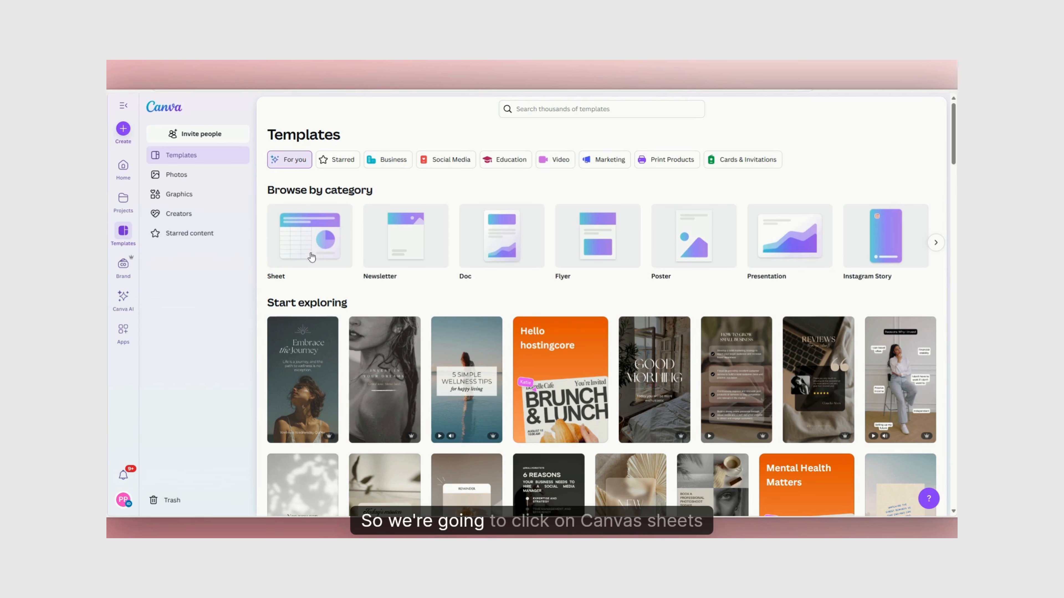
- Browse the Sheet template category and create a blank sheet
click(301, 243)
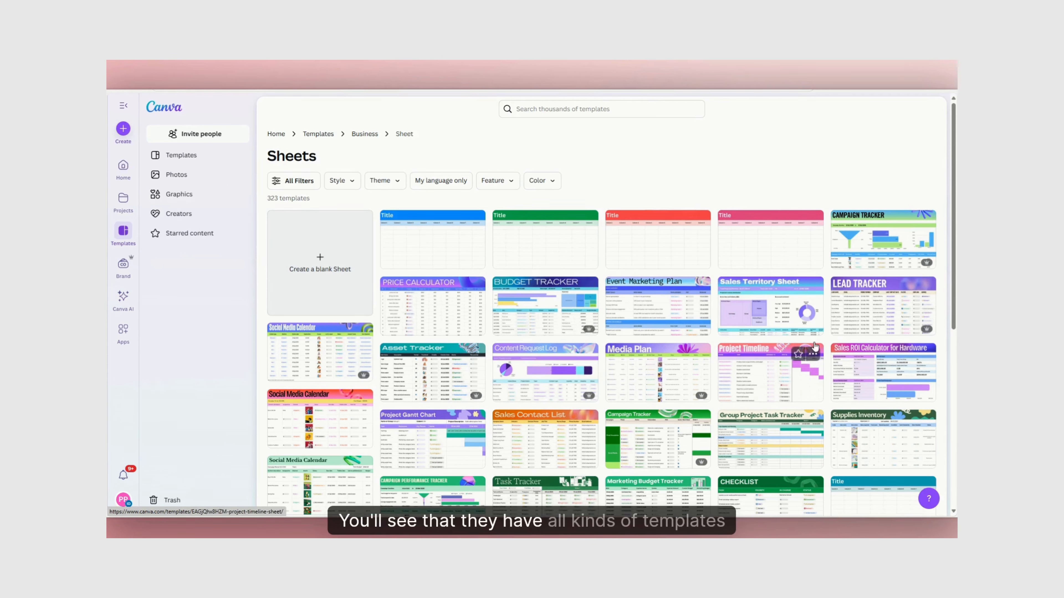
scroll(760, 302, down, 2)
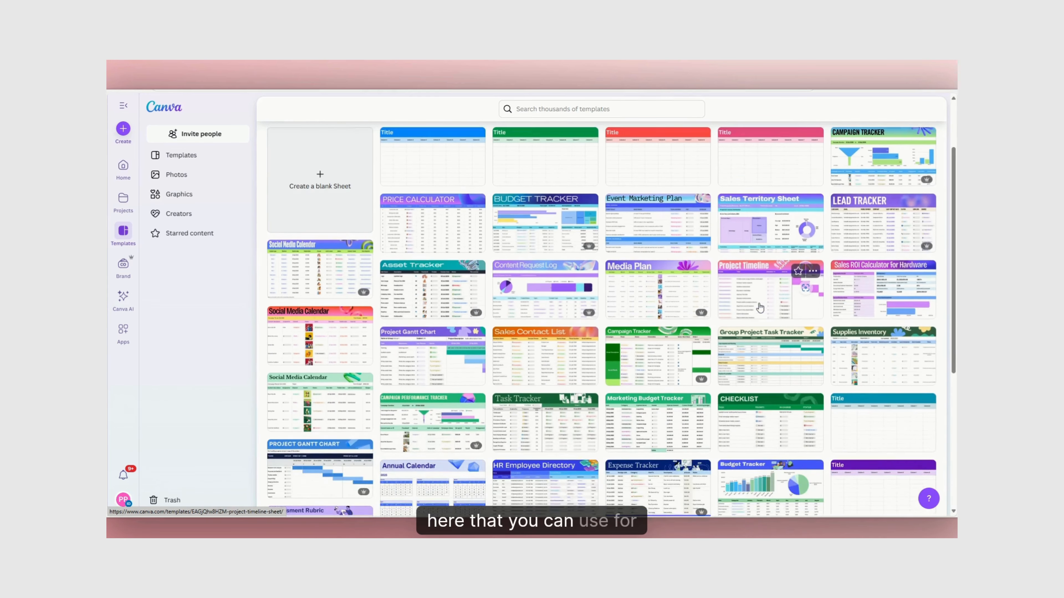
scroll(760, 308, up, 2)
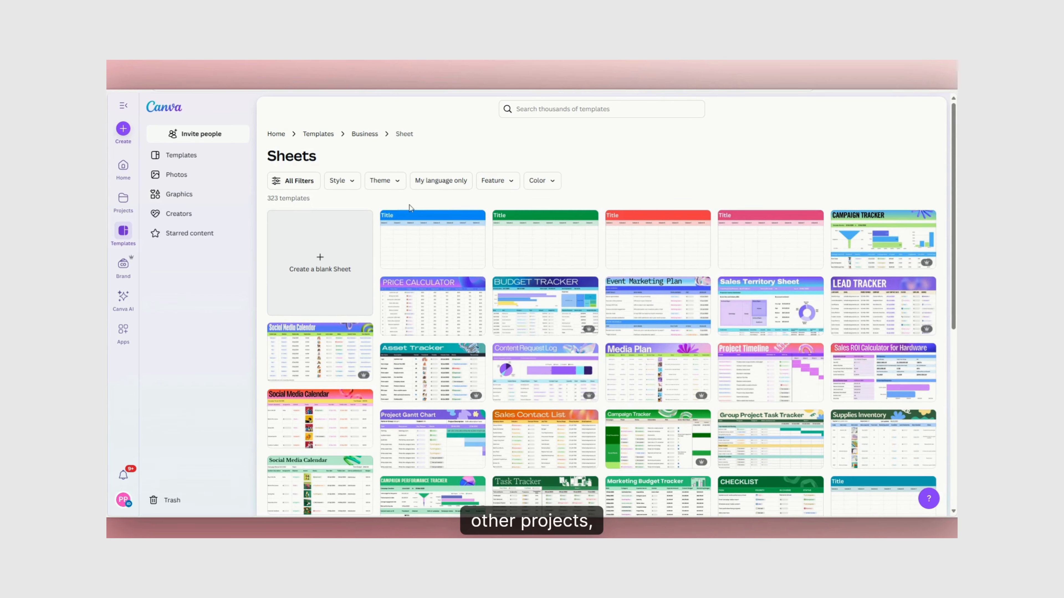
click(321, 264)
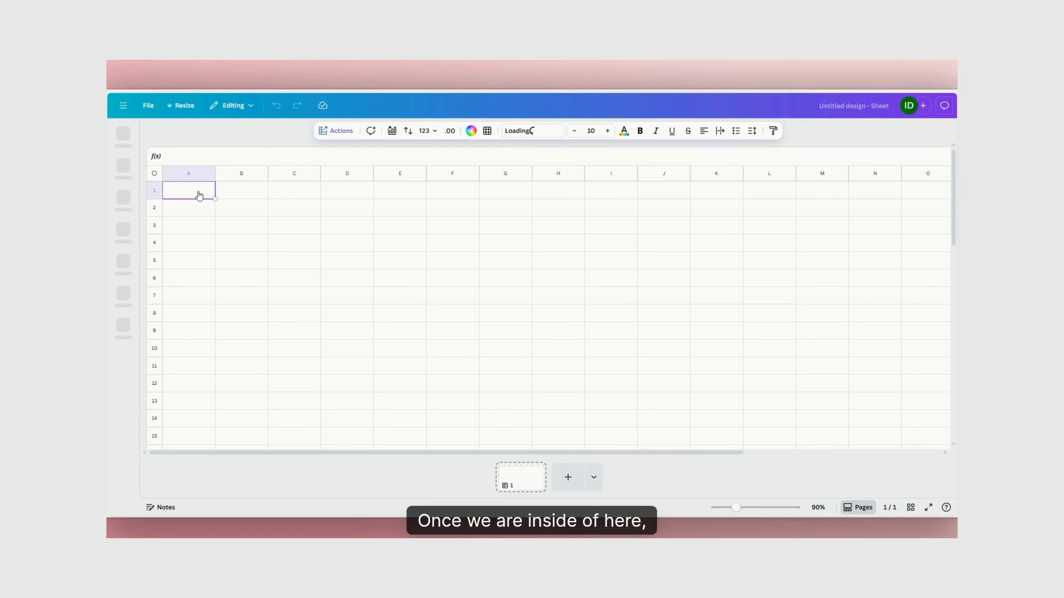
- Enter the heading "motivational quotes for creative business women" in cell A1
click(310, 158)
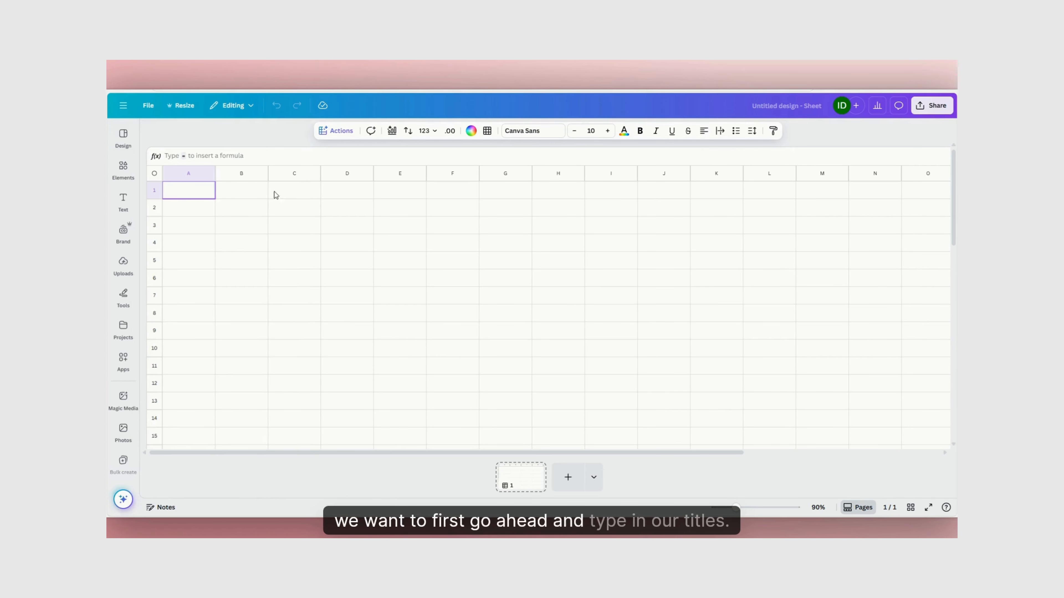
click(182, 193)
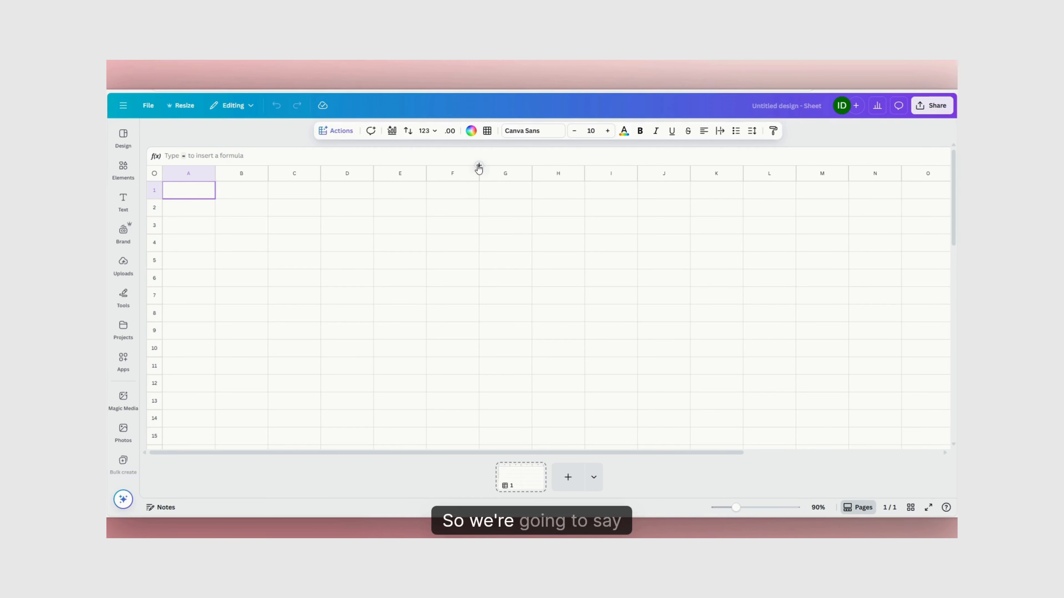
text(m)
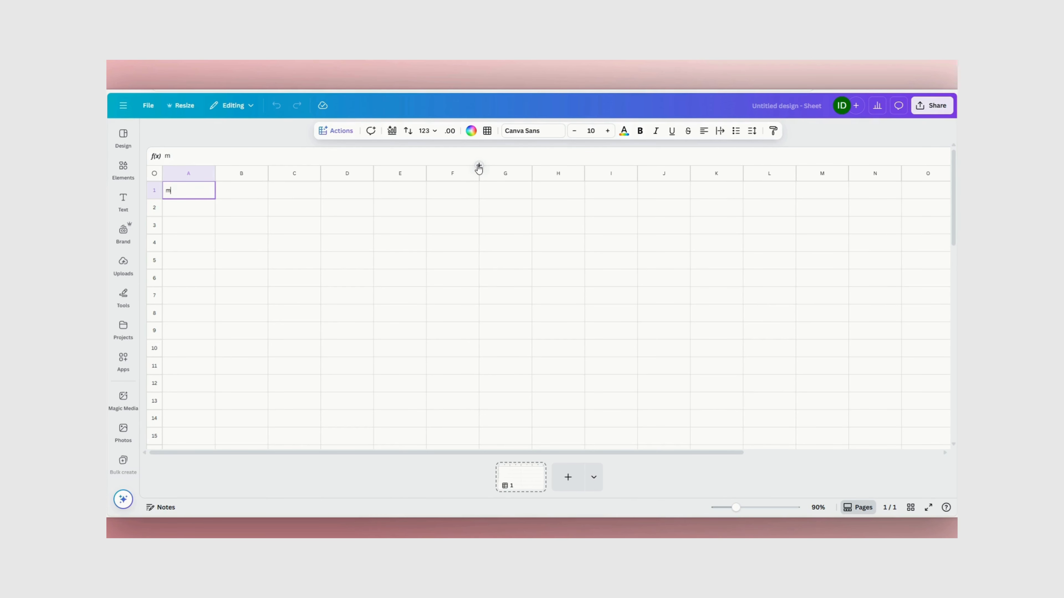
text(otivatio)
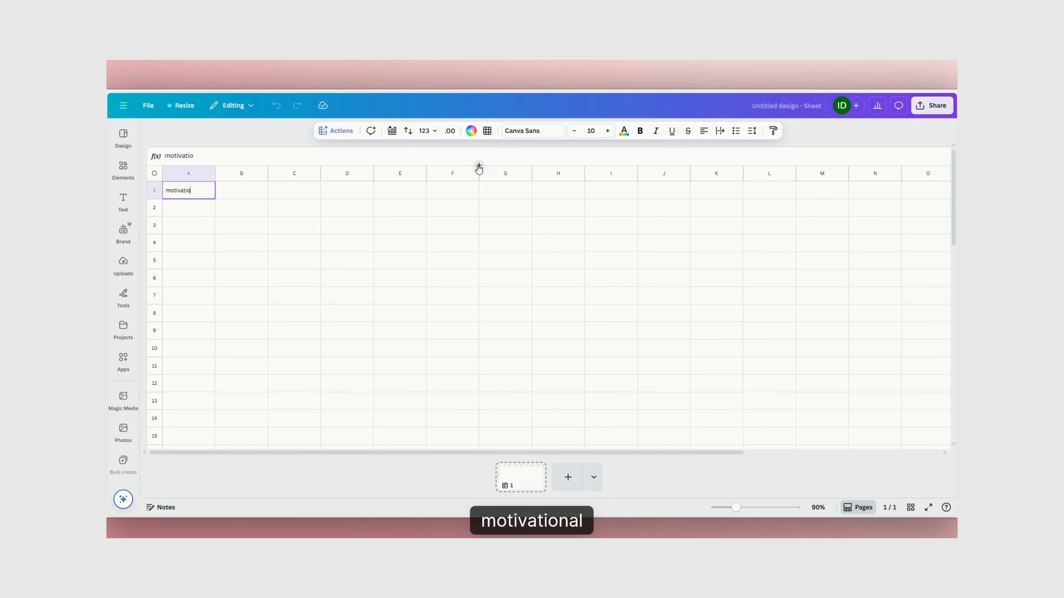
text(nal q)
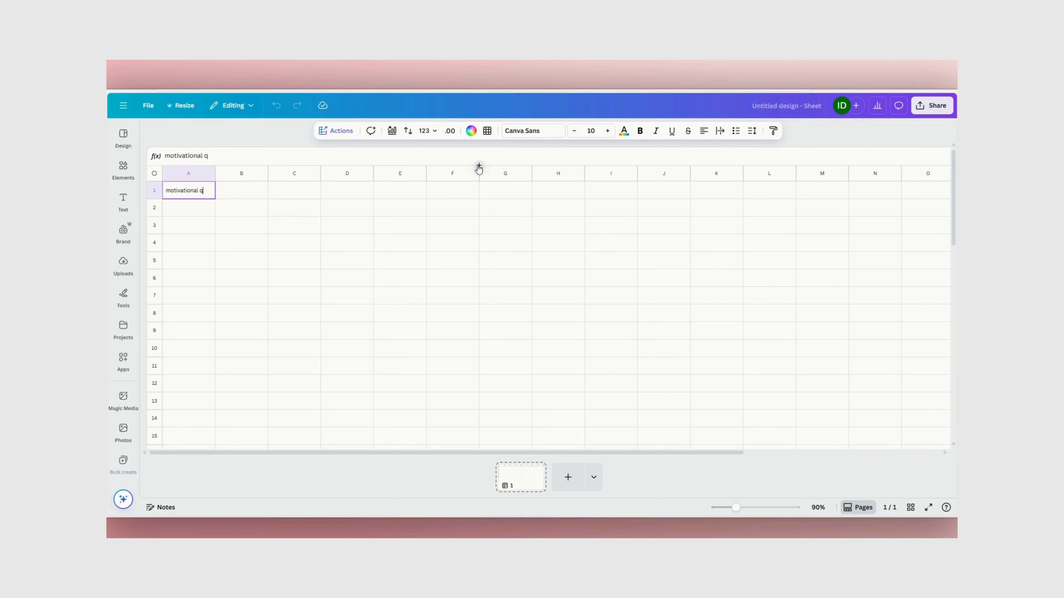
text(uoy)
text(es for)
text( creative)
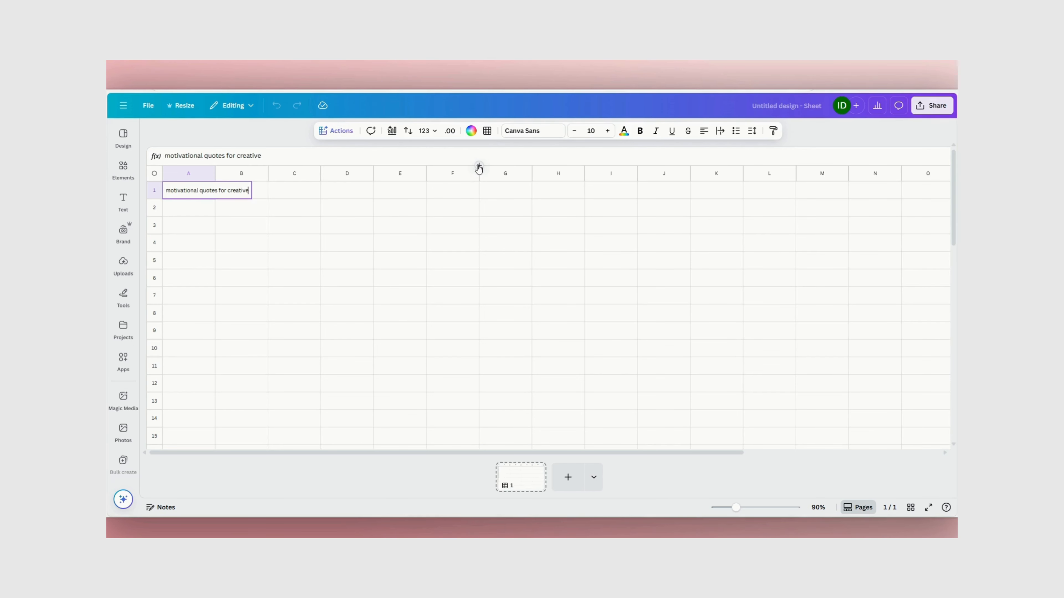
text( business)
text(women)
- Widen column A until its whole heading fits
drag(215, 173, 275, 173)
click(306, 194)
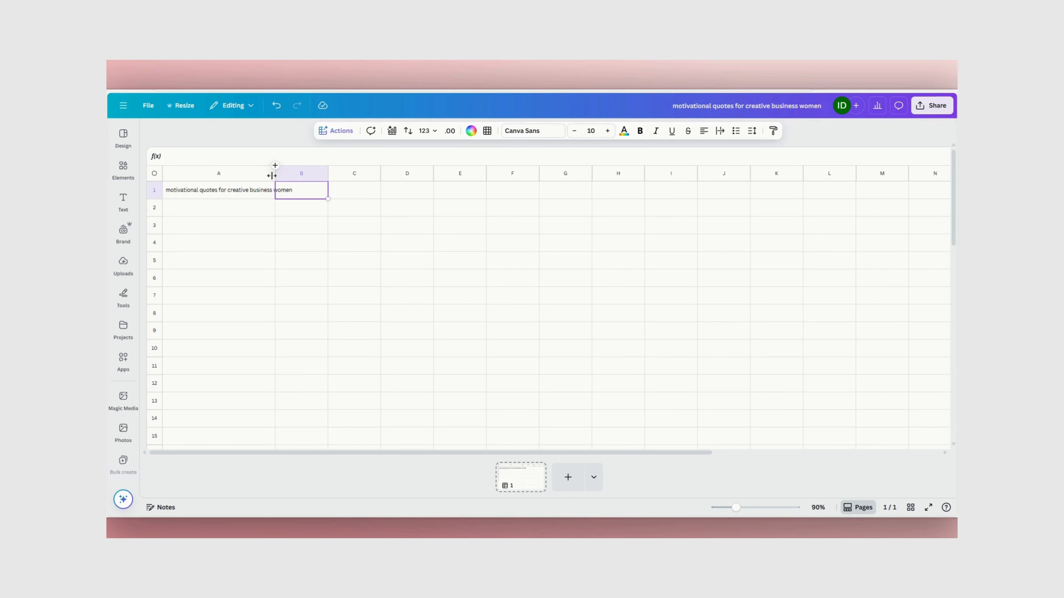
drag(286, 174, 319, 174)
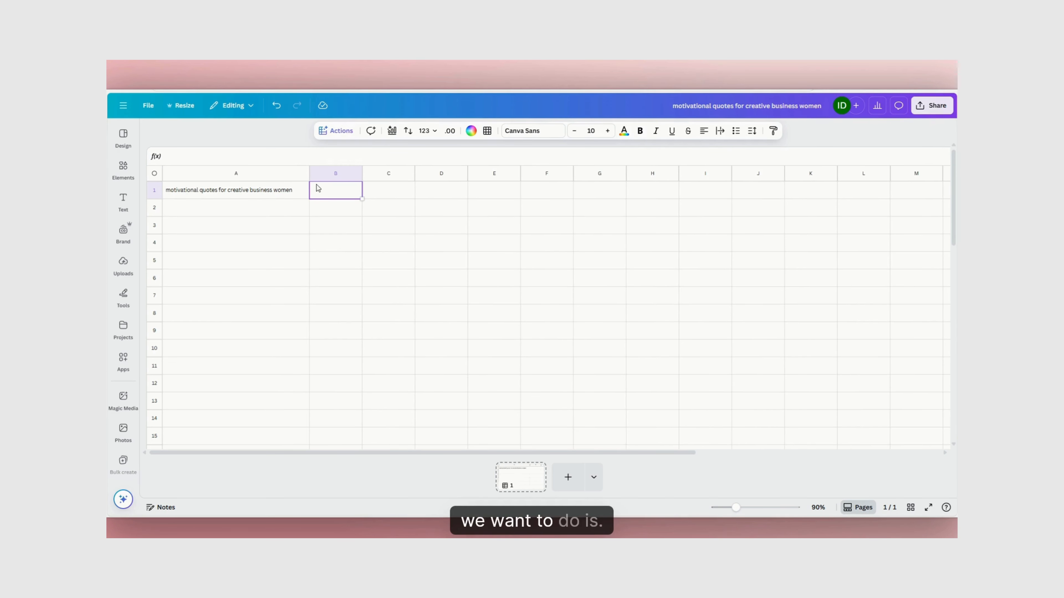
- Enter the heading "prompts for beautiful women working in their art studio" in cell B1
double_click(321, 193)
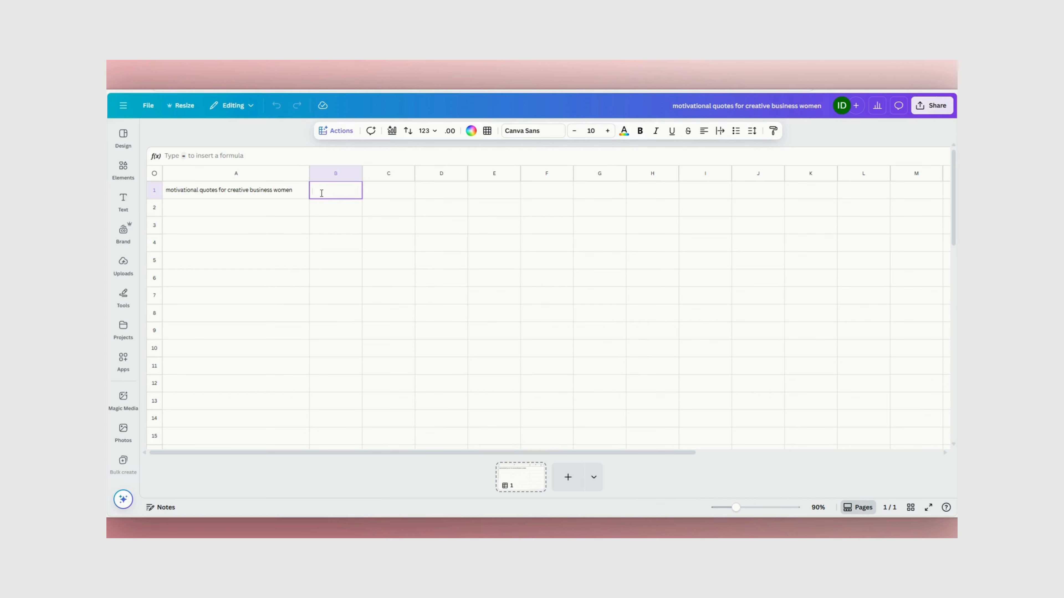
text(prompts for beautiful wome)
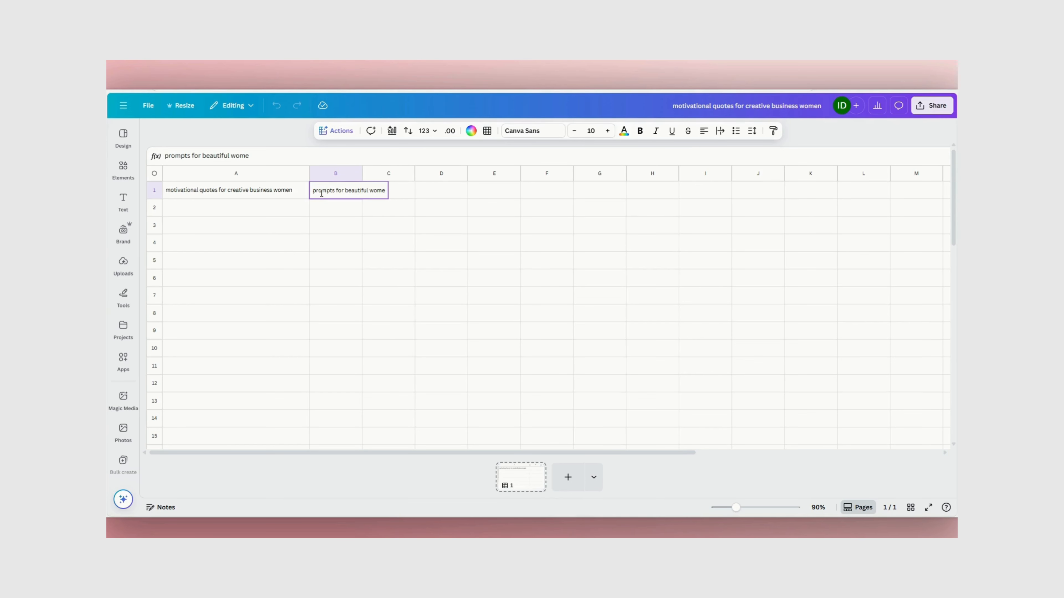
text(n working in their)
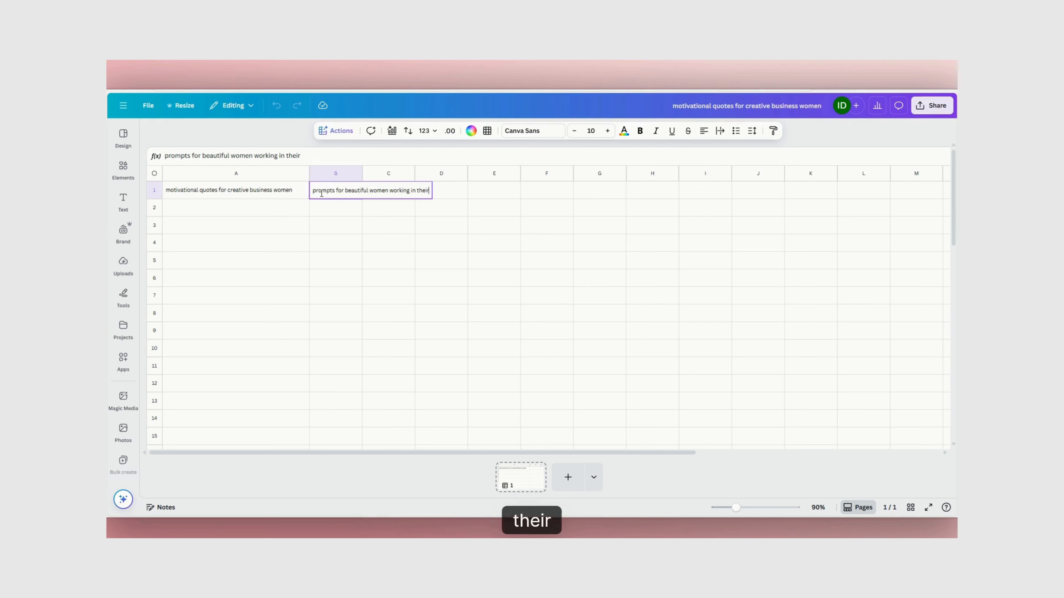
text( art studio)
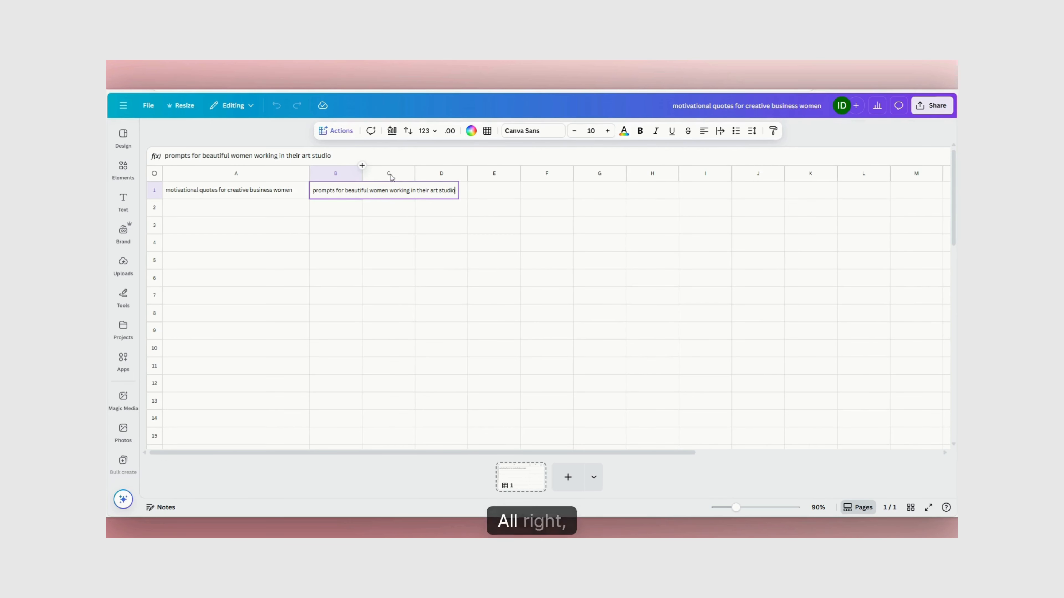
- Widen column B to fit its heading and enter the heading "images" in cell C1
drag(361, 174, 469, 173)
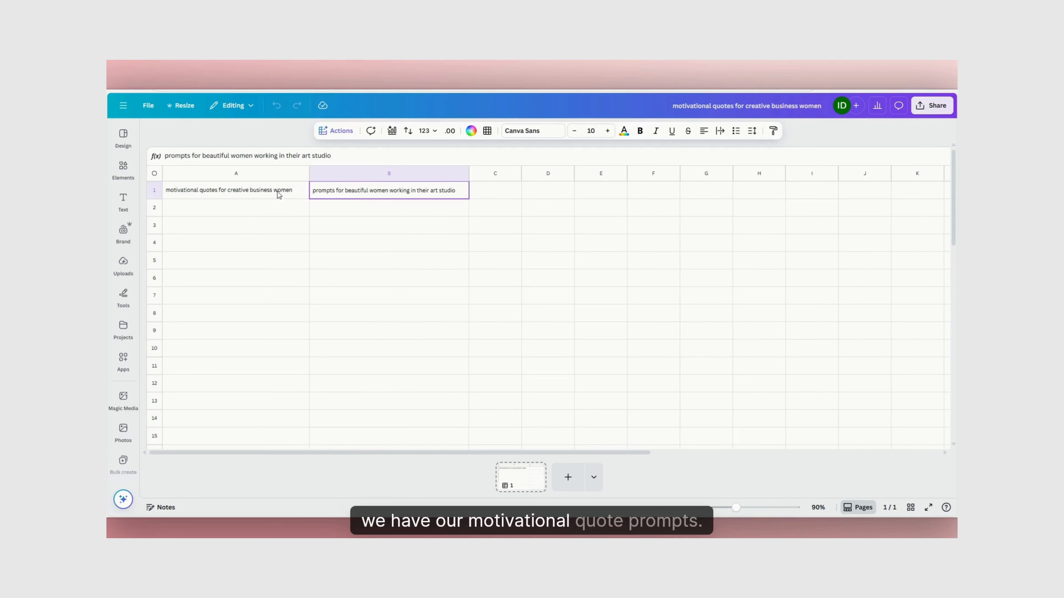
click(491, 190)
text(images)
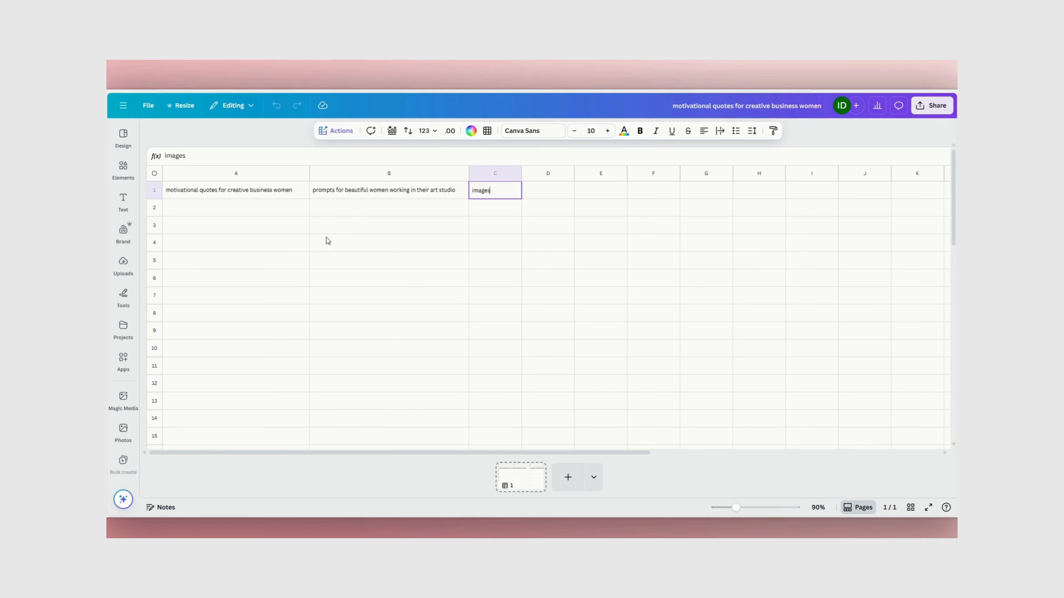
click(197, 193)
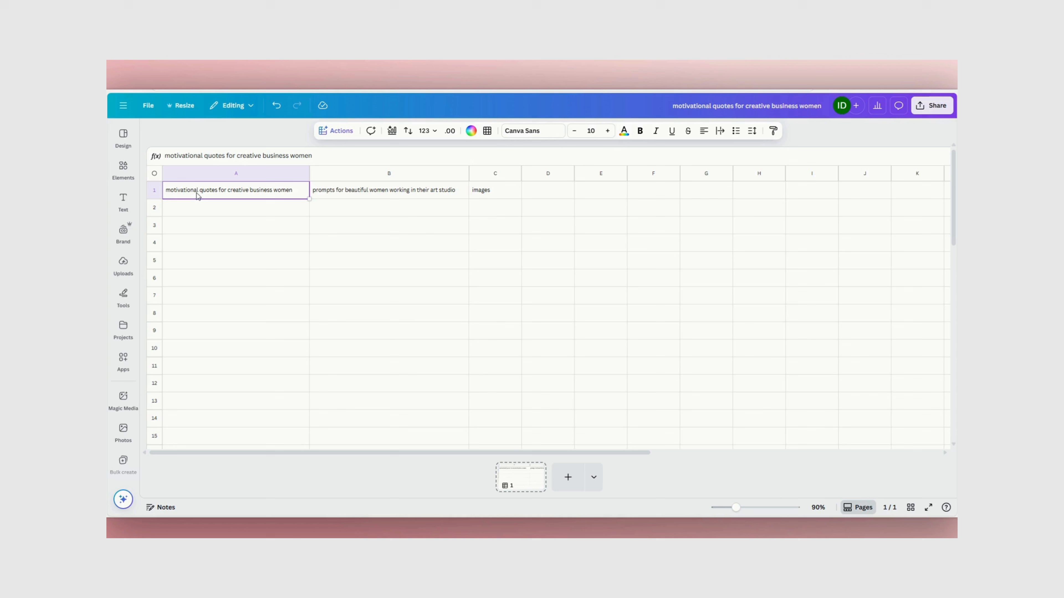
key(shift+Right)
key(shift+Right)
key(shift+Down)
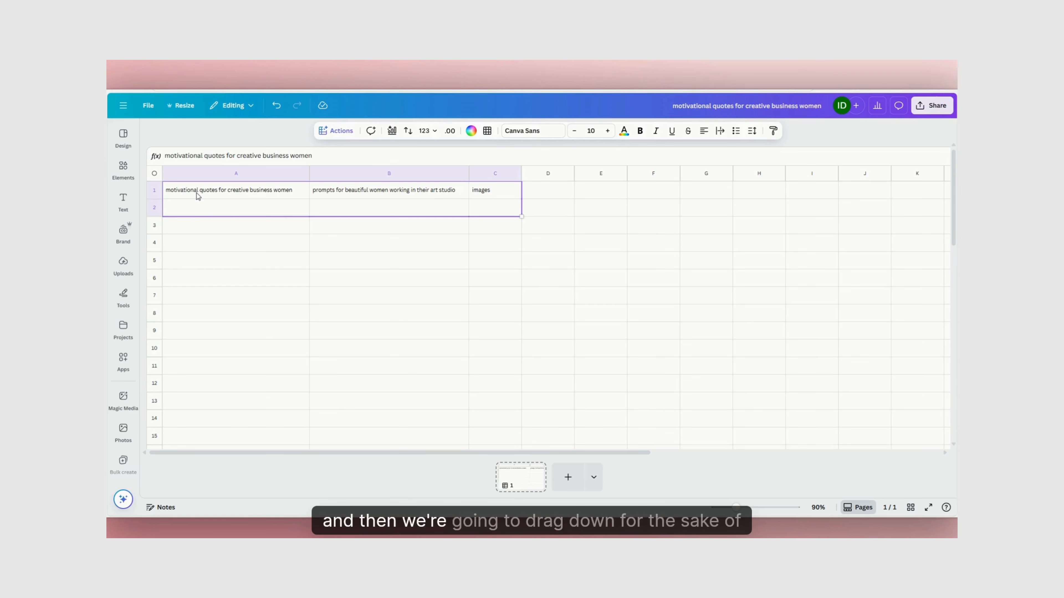
key(shift+Down)
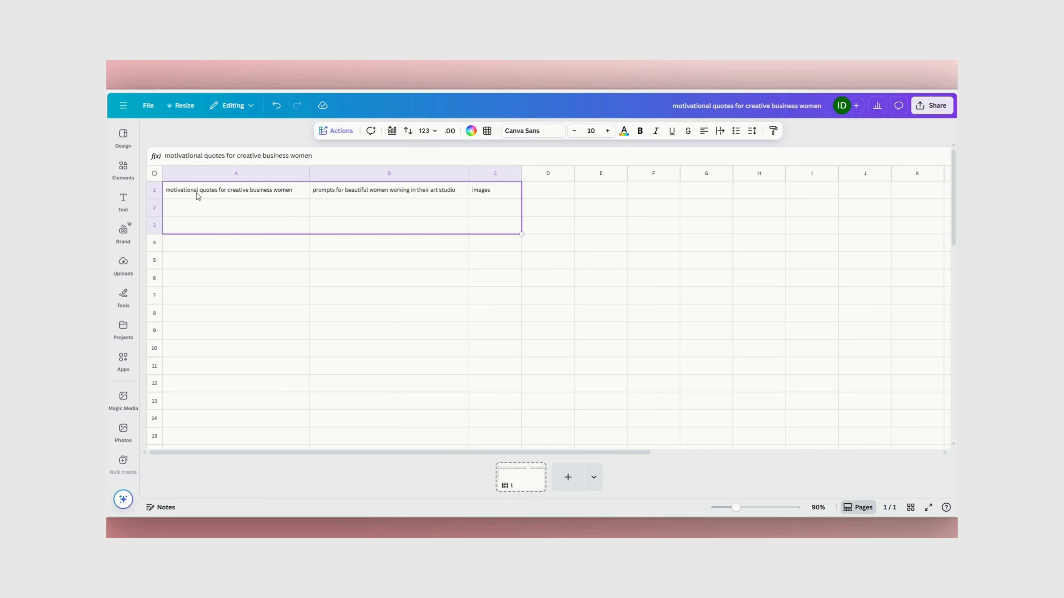
key(shift+Down)
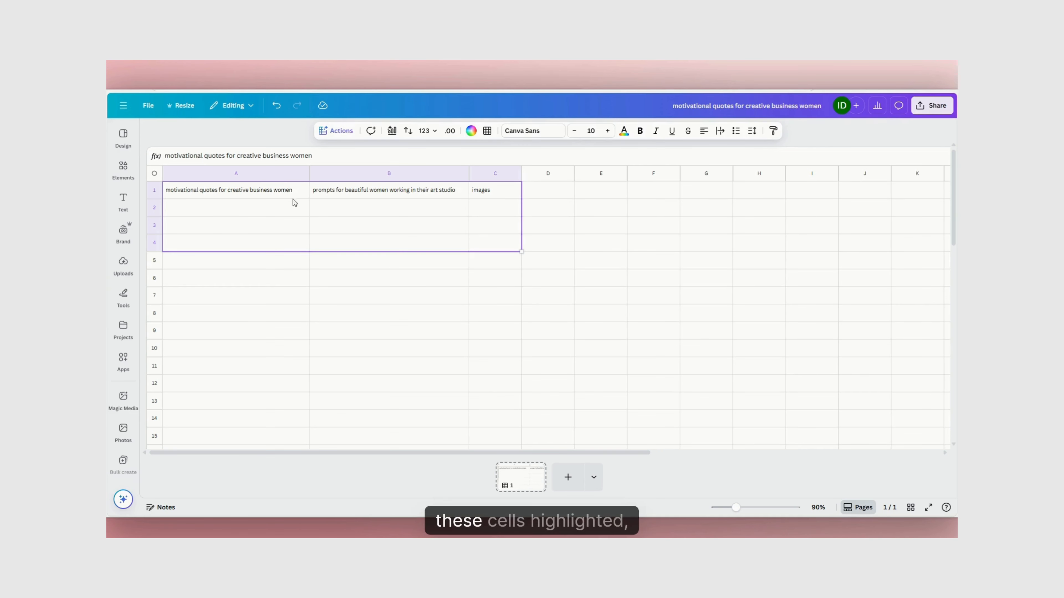
click(340, 135)
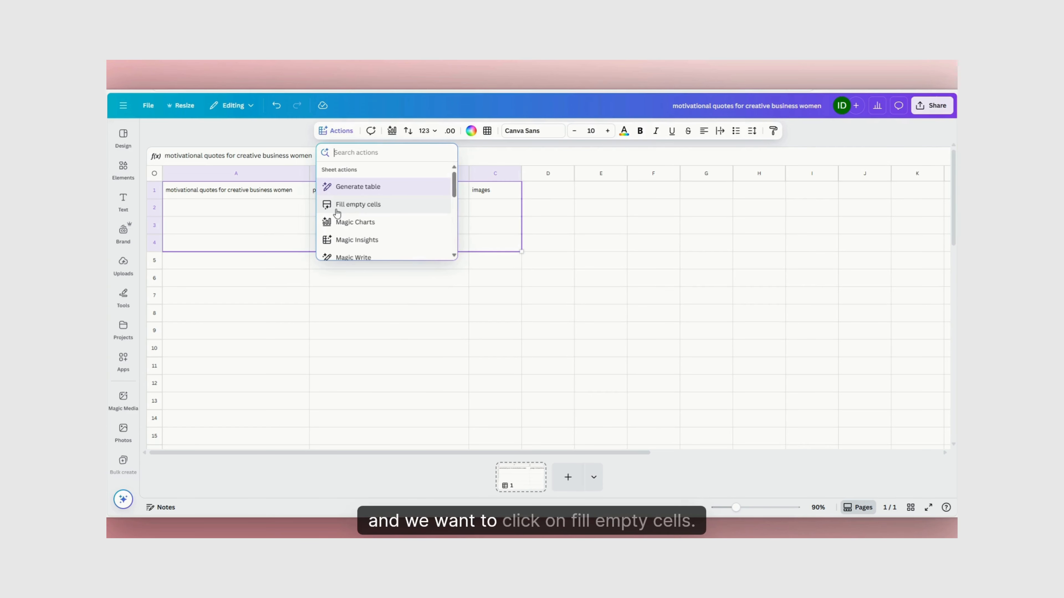
click(362, 206)
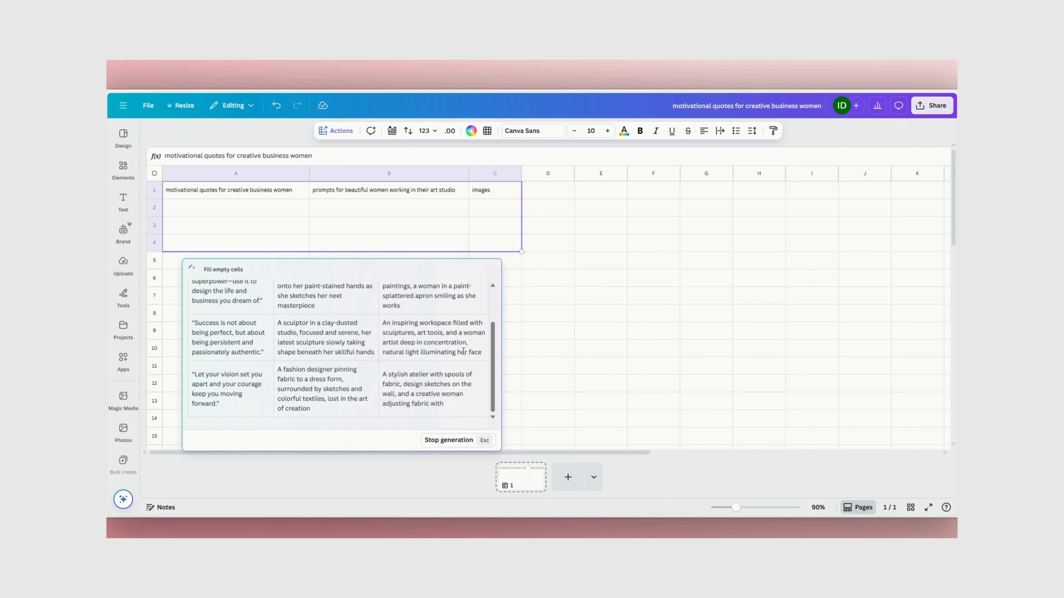
drag(490, 375, 490, 333)
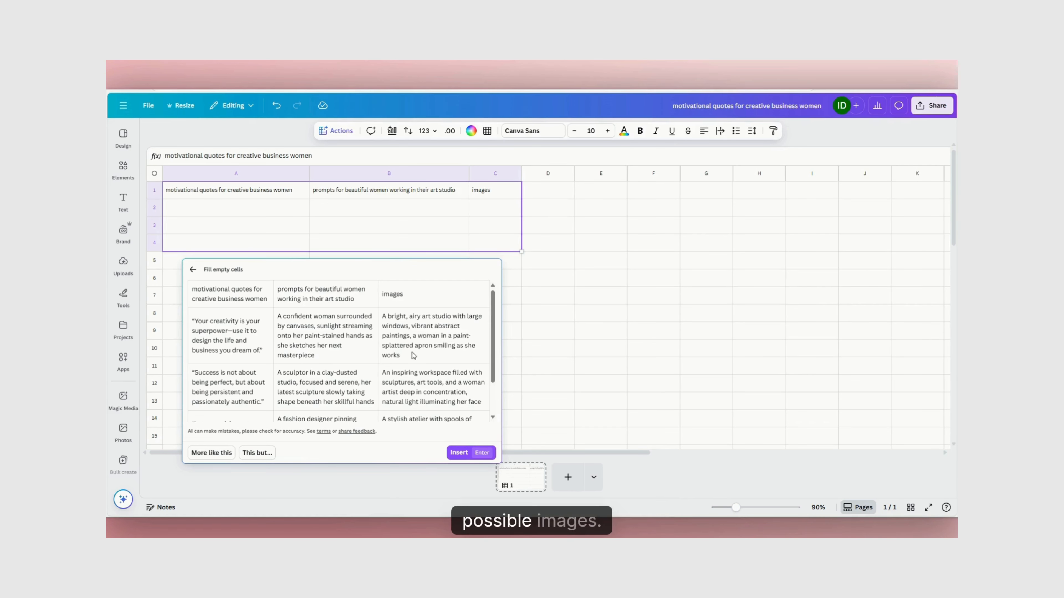
click(507, 317)
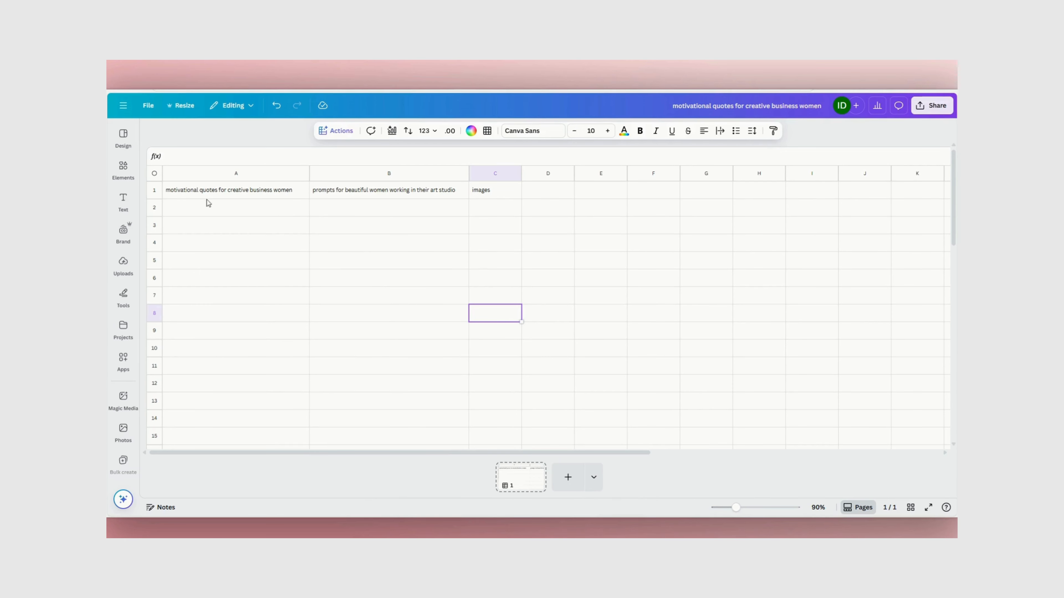
- Use Fill empty cells on A1:B5 to generate and insert quotes and prompts, and widen column B to fit the prompts
click(188, 194)
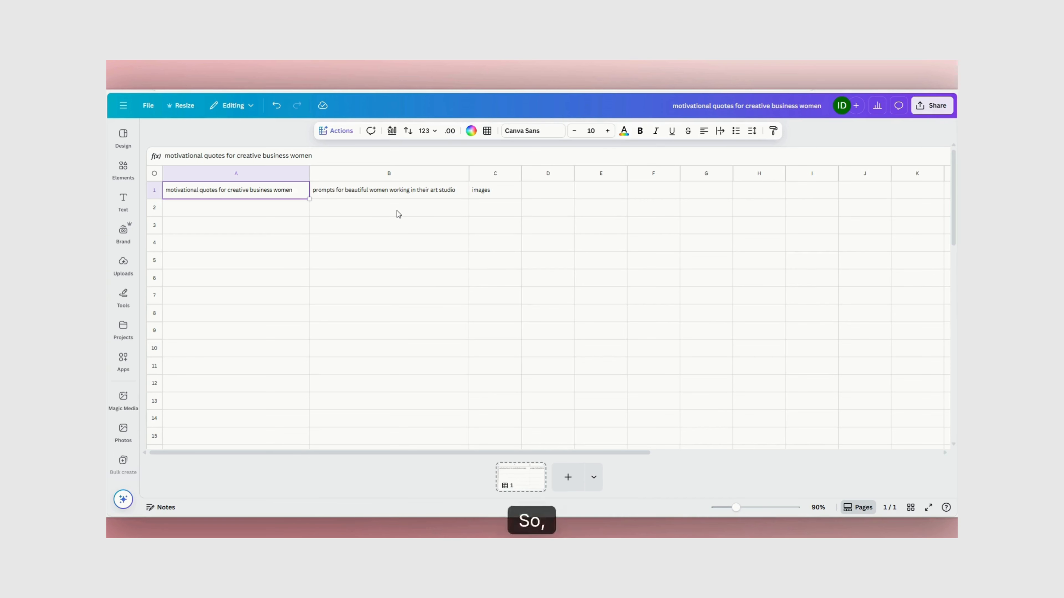
key(shift+Right)
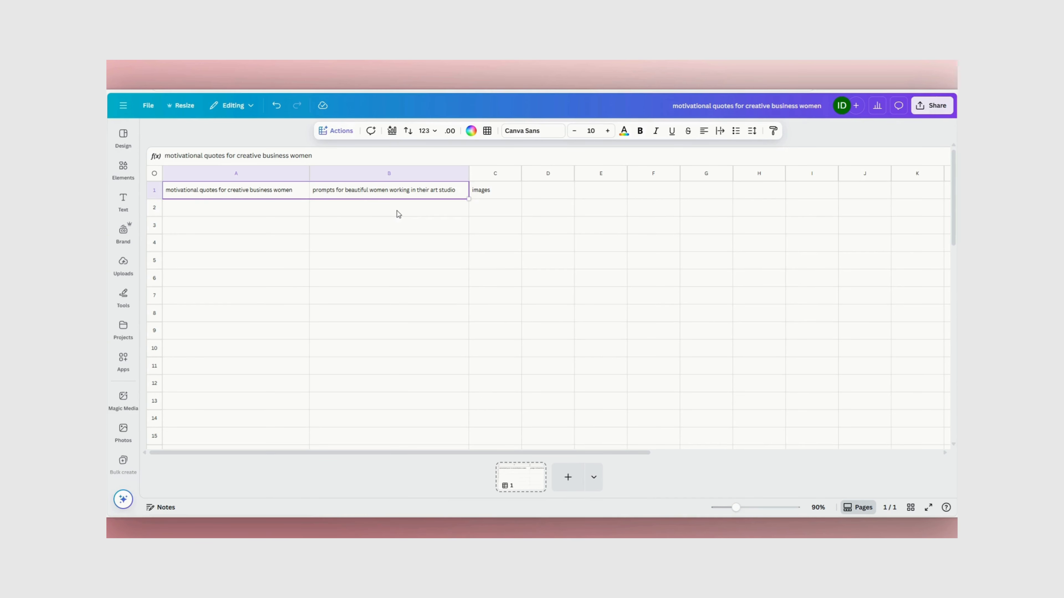
key(shift+Down)
key(shift+Down)
key(shift+Down)
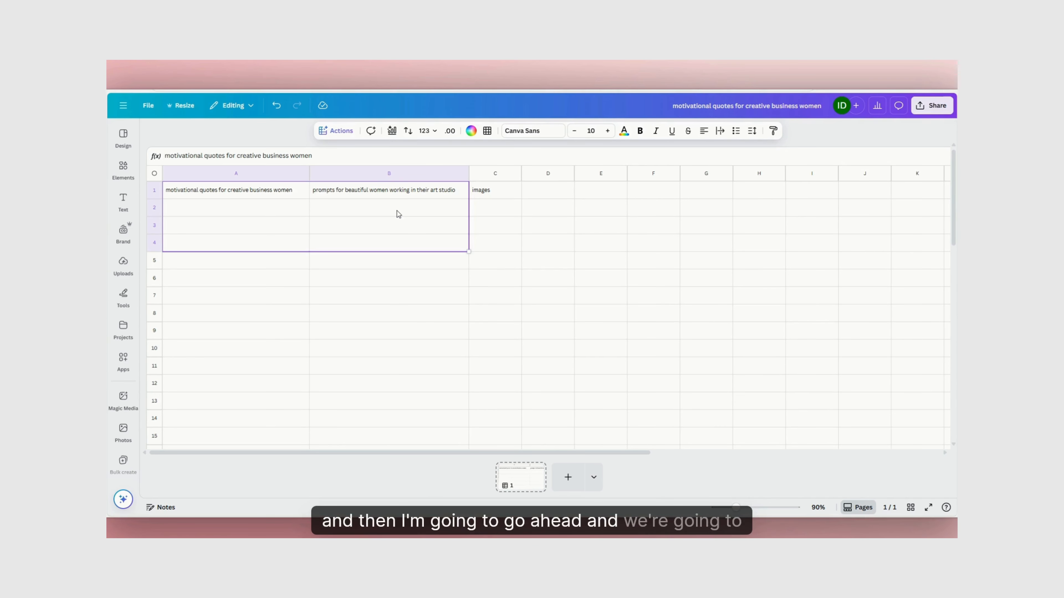
key(shift+Down)
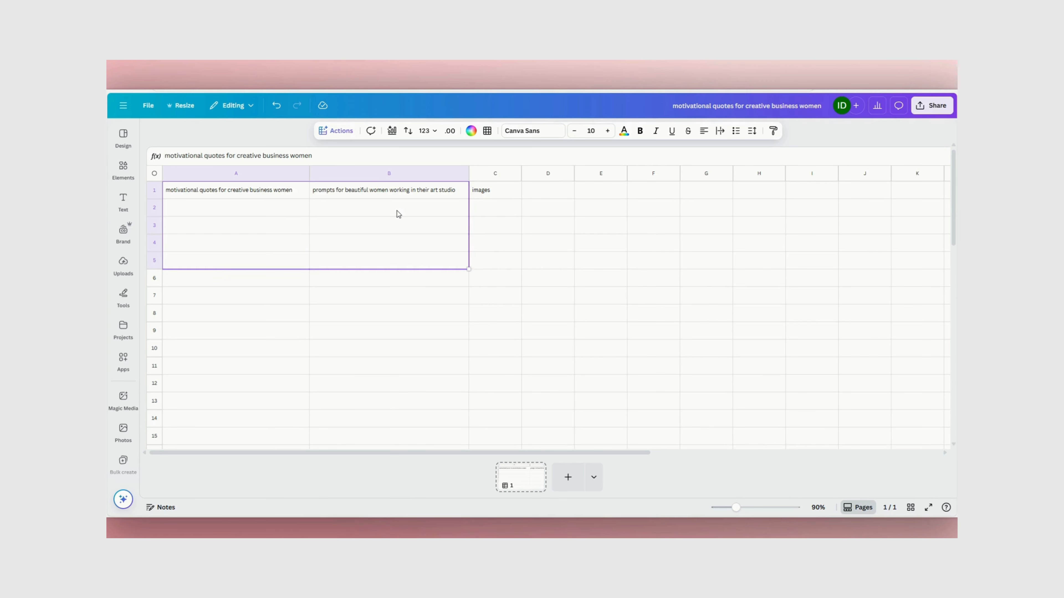
click(342, 133)
click(370, 207)
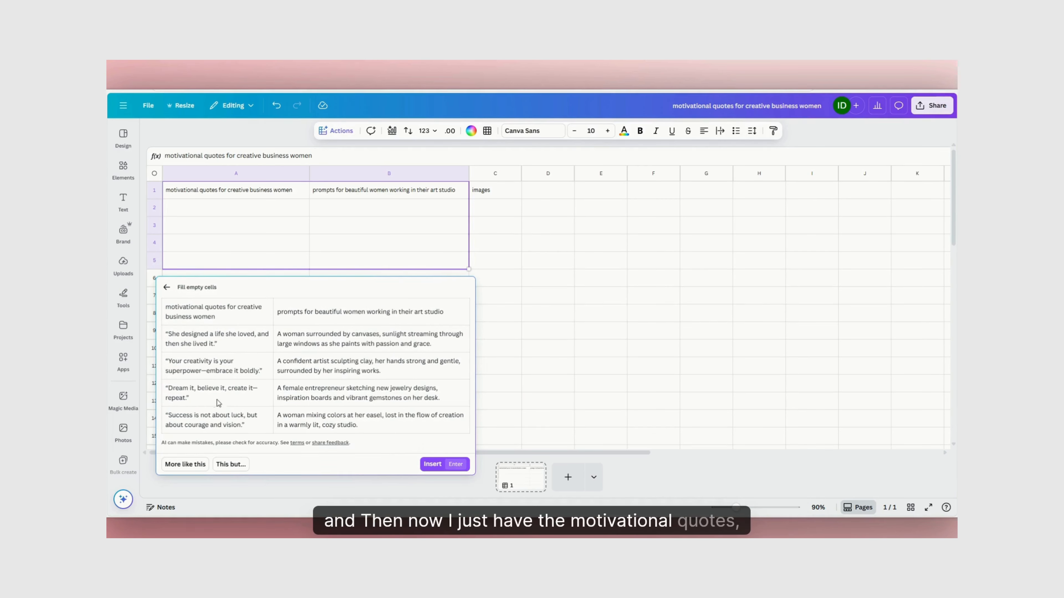
click(432, 465)
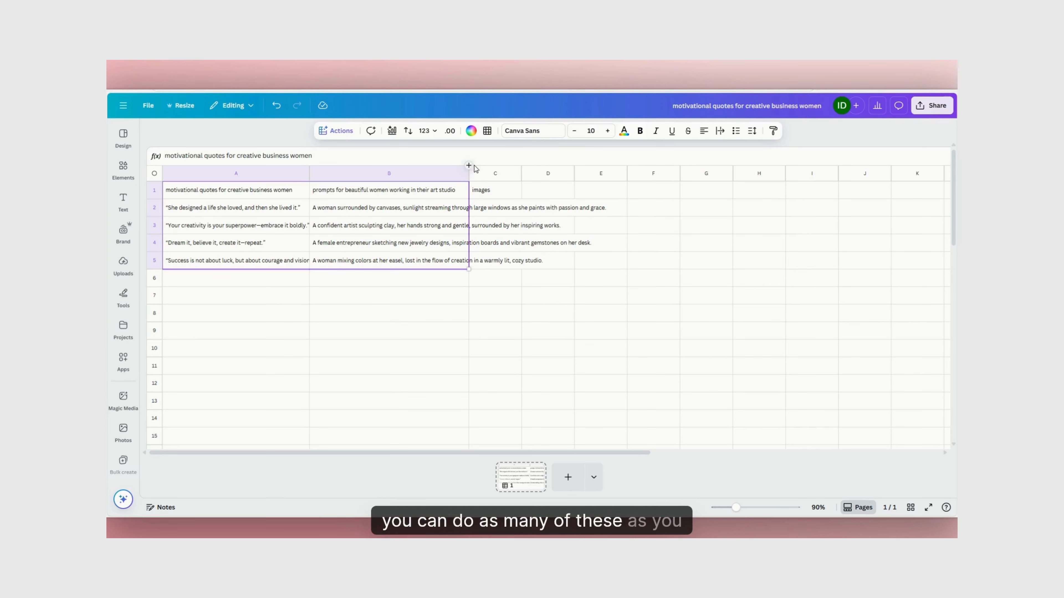
drag(469, 173, 616, 184)
click(634, 215)
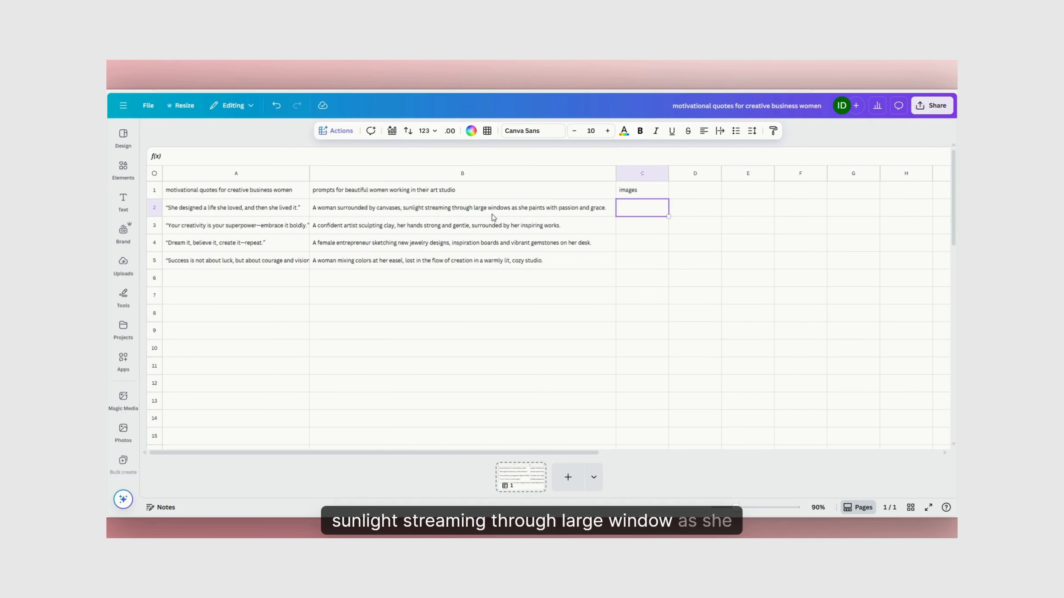
- Edit the prompt in cell B2 so it describes "A beautiful black woman"
double_click(318, 209)
text(beautiful )
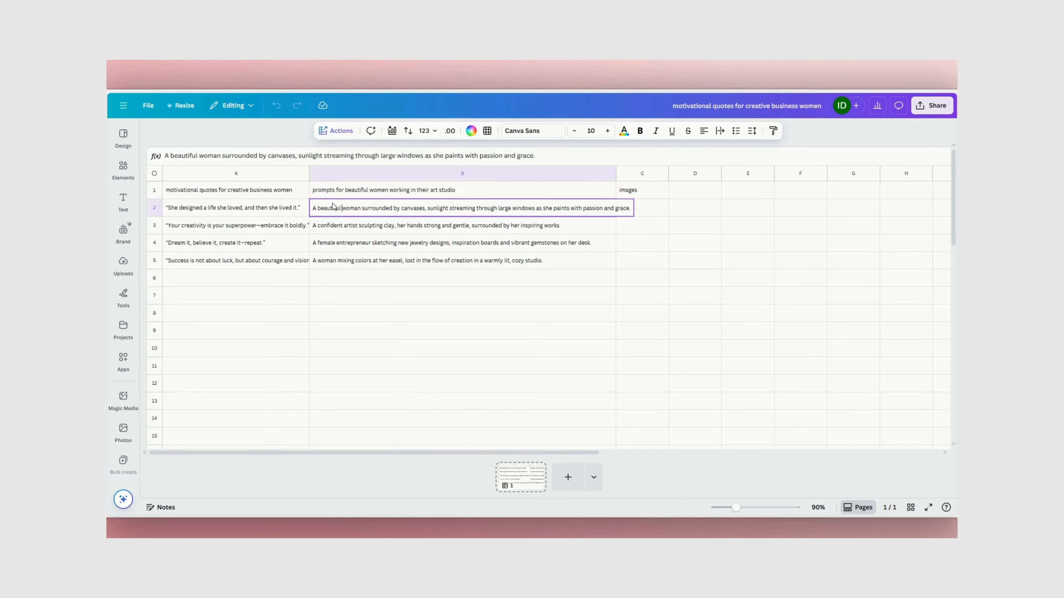
text(black)
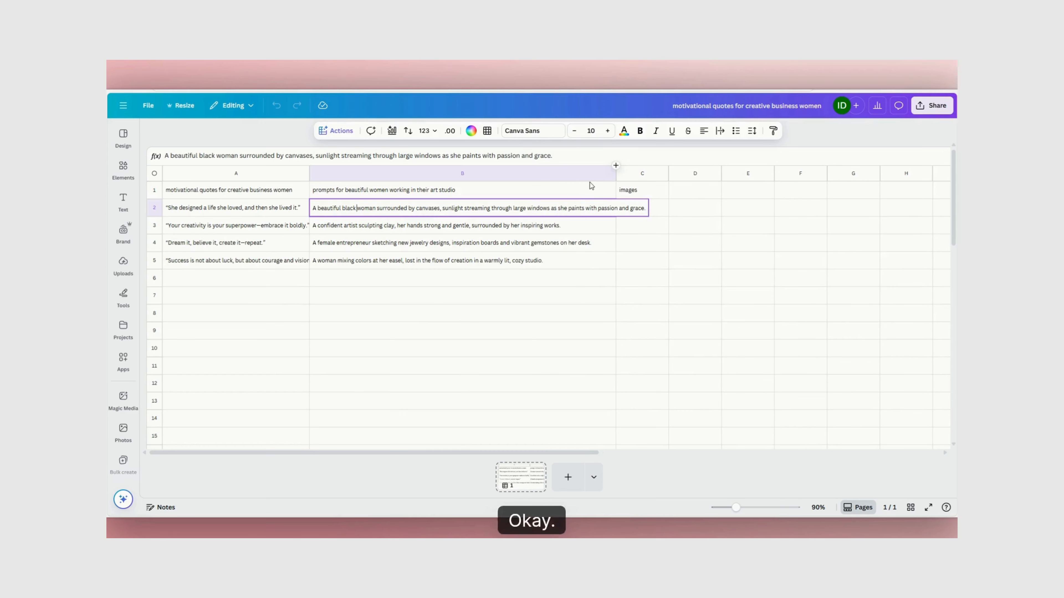
- Widen column B until the edited prompt in B2 fits completely, and select that prompt cell
drag(615, 178, 569, 188)
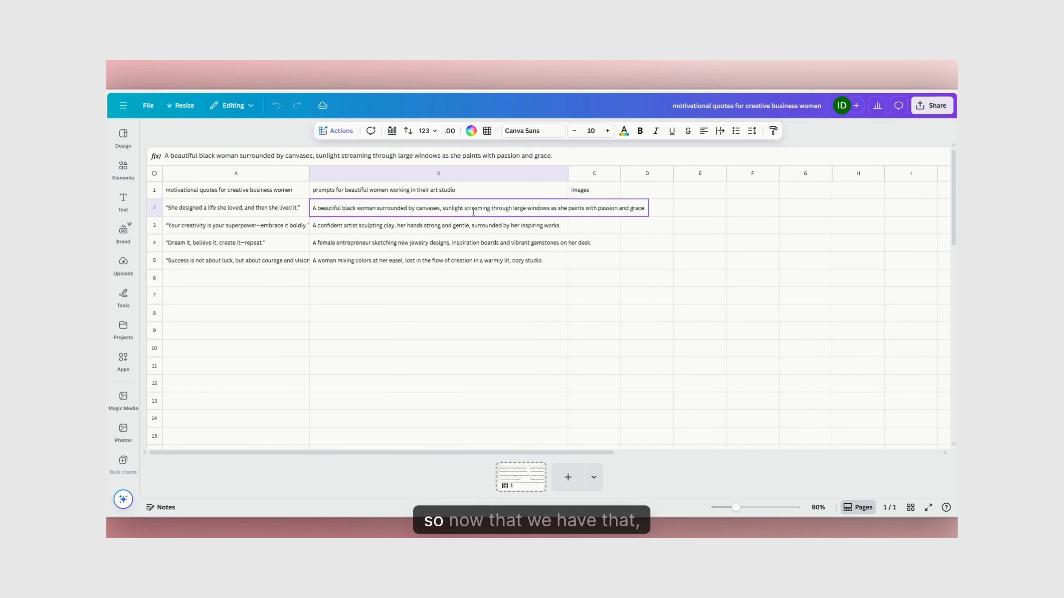
click(480, 281)
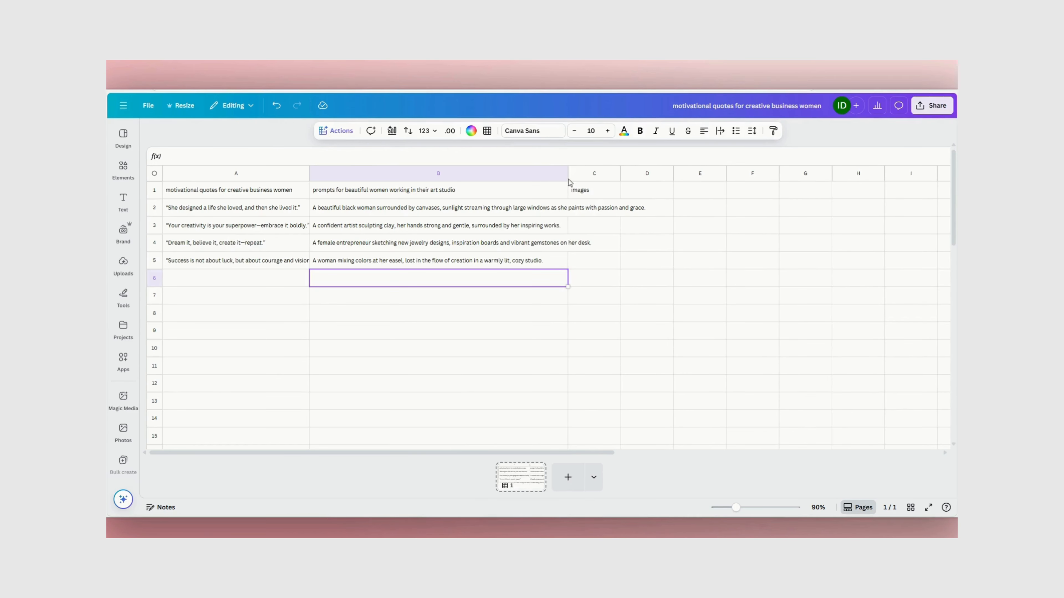
drag(567, 175, 654, 176)
click(503, 243)
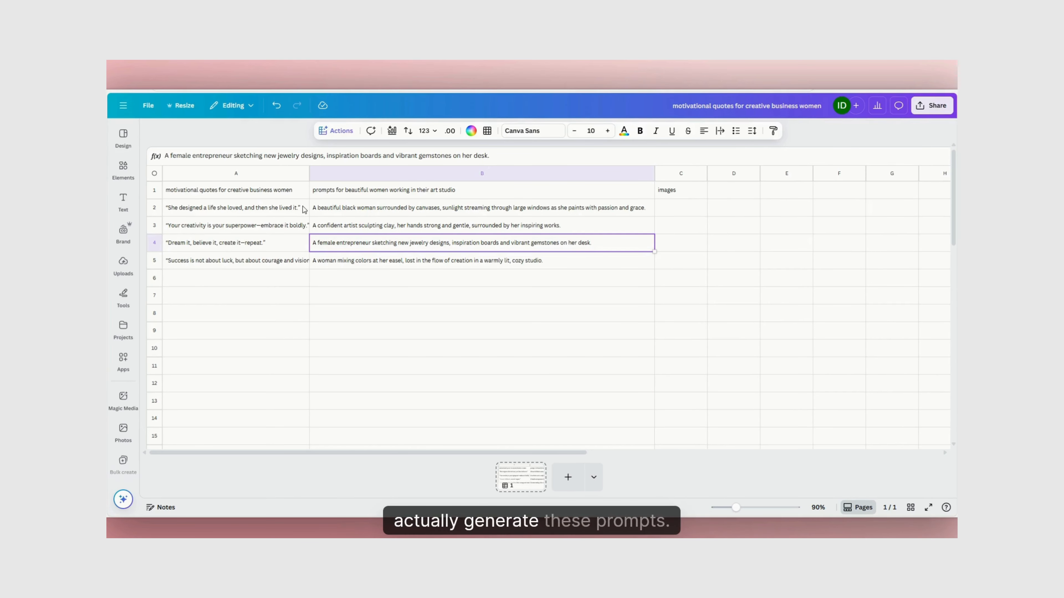
click(360, 209)
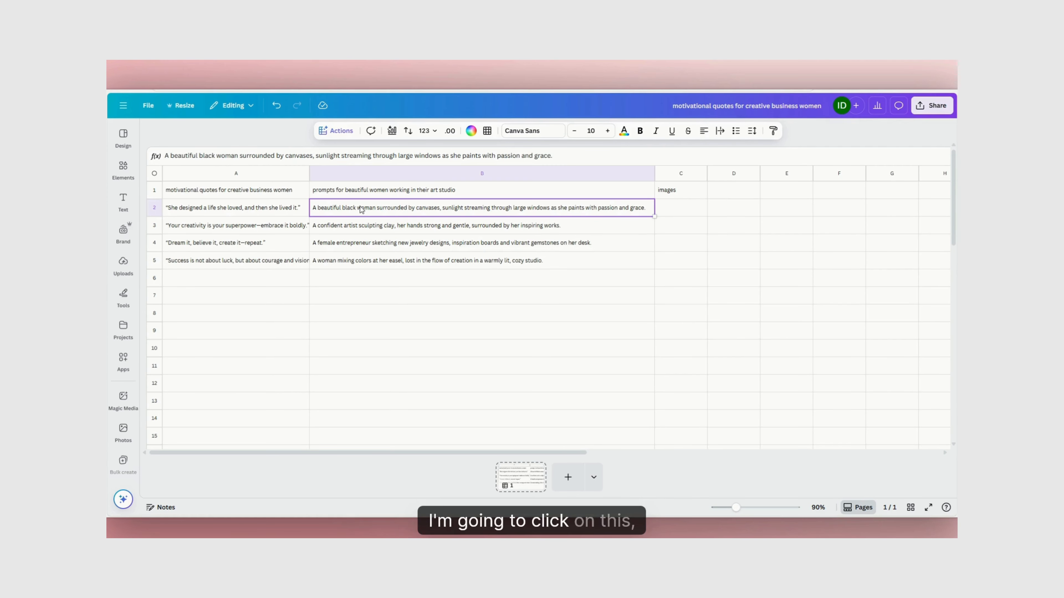